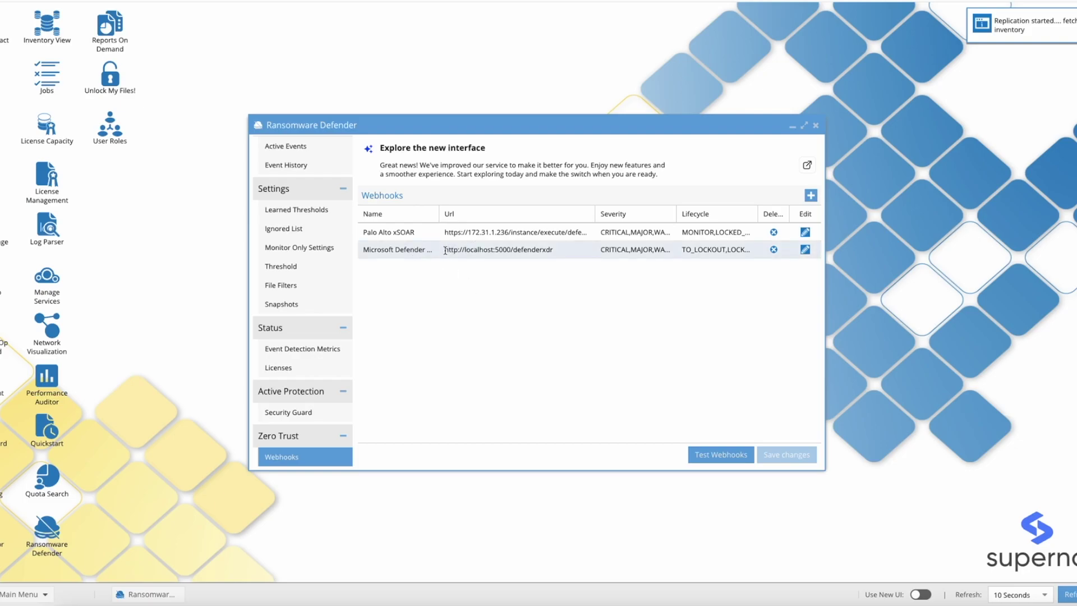
Step: Examine the URL configured for the Microsoft Defender webhook in the Zero Trust webhooks list
left_click_drag(445, 250, 566, 255)
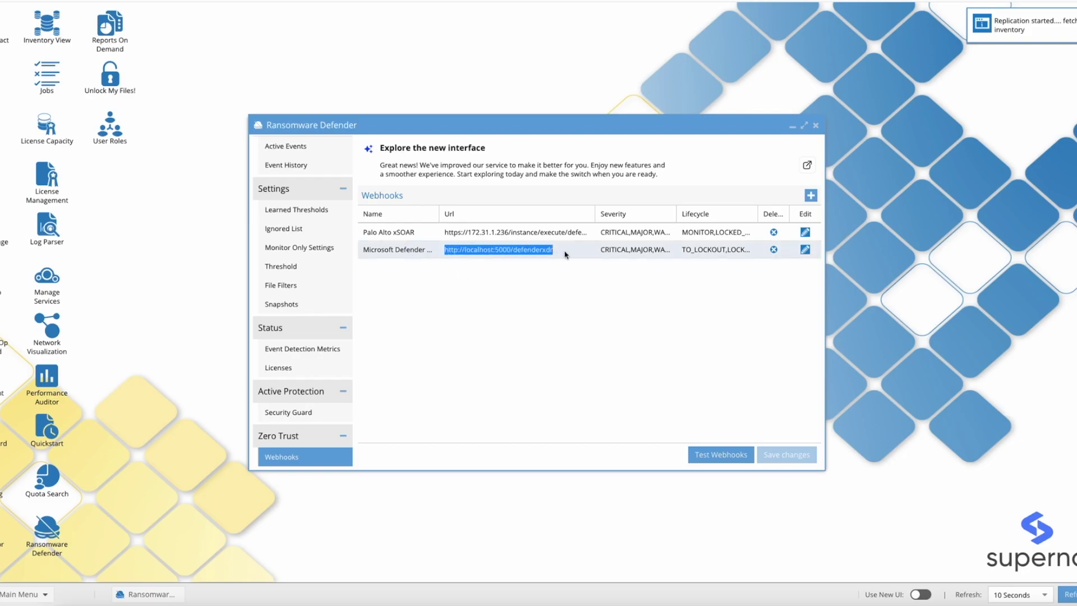
left_click(547, 321)
left_click_drag(440, 215, 451, 214)
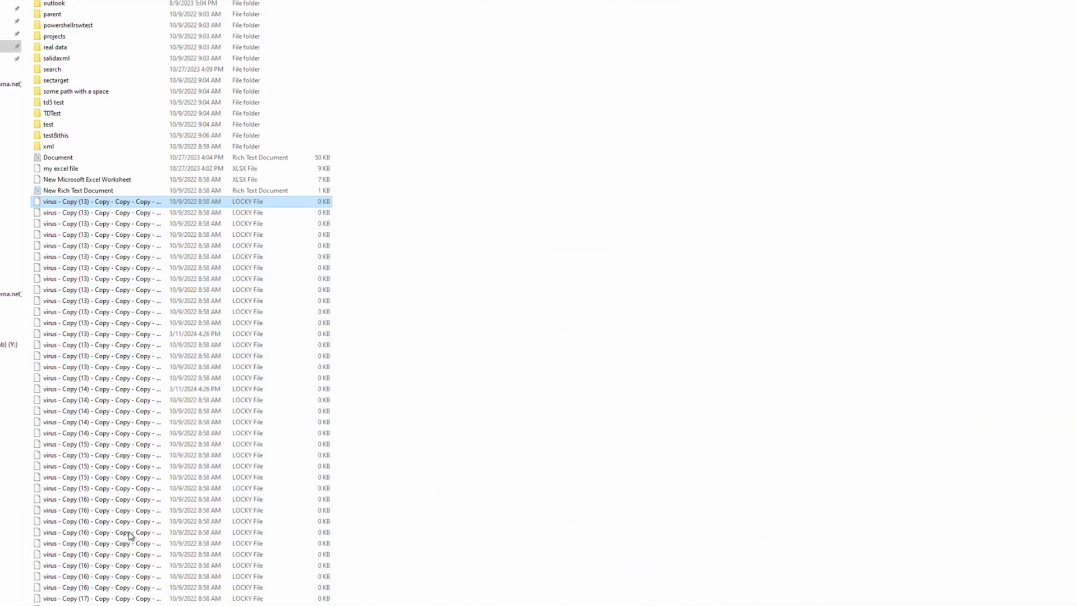
Step: Permanently delete the block of LOCKY files running from "virus - Copy (13)" through "virus - Copy (17)" in the shared folder
left_click(118, 598, "shift")
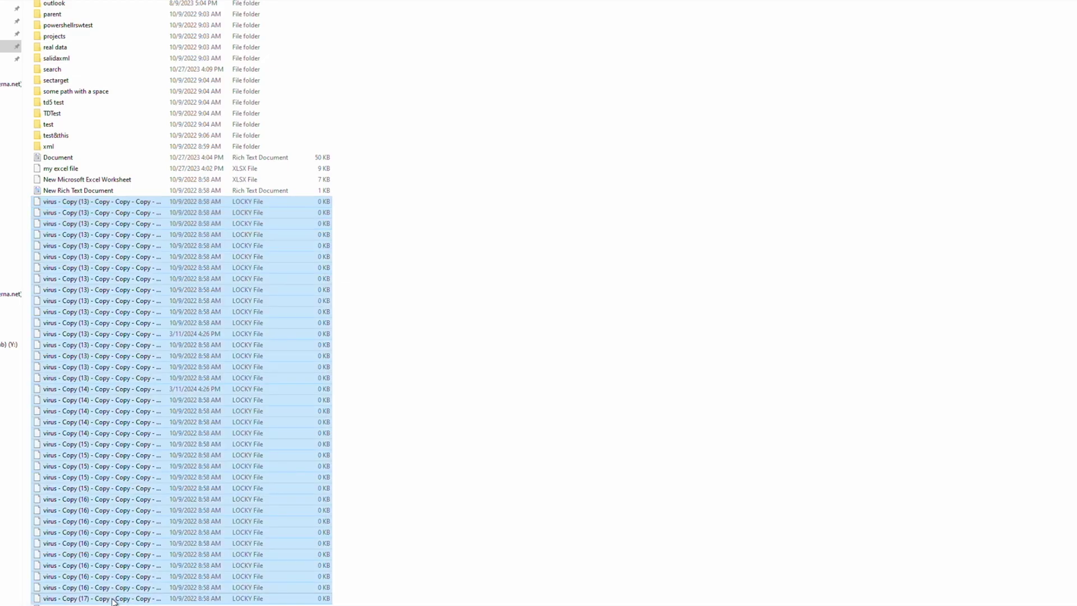
double_click(126, 501)
left_click(777, 307)
key("shift+F10")
left_click(164, 461)
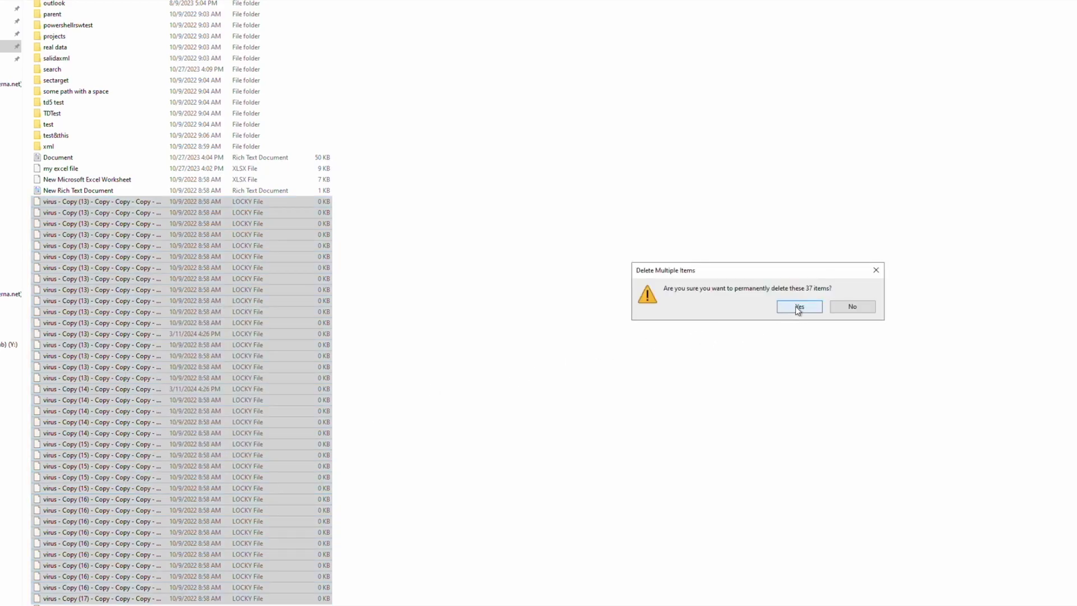
left_click(799, 307)
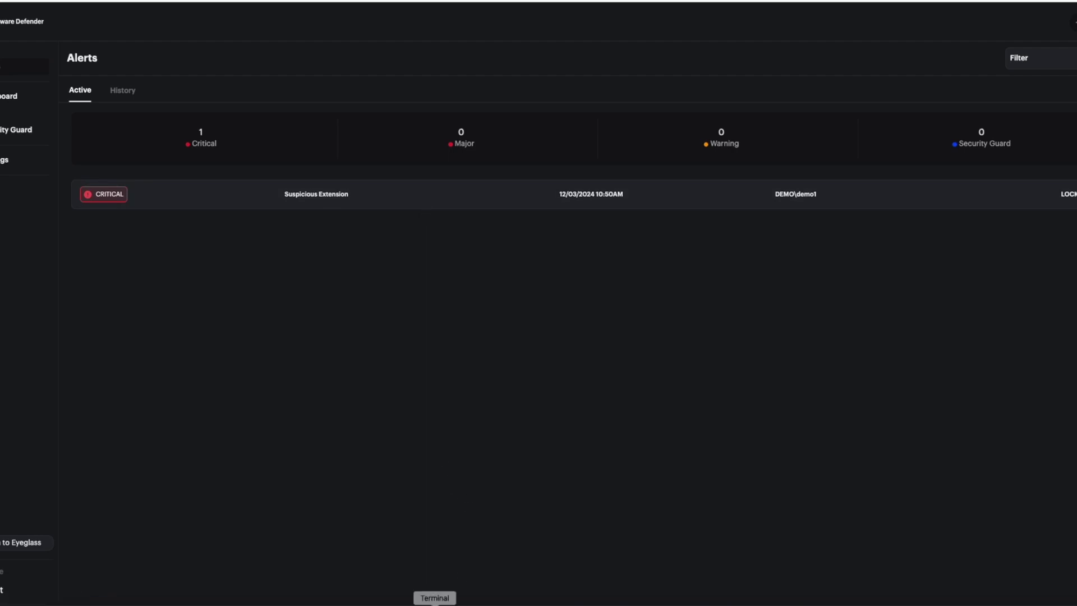
Step: Bring up Terminal, and in Microsoft Defender examine the last action details and action history of device demovm-ad1-dfs
left_click(435, 604)
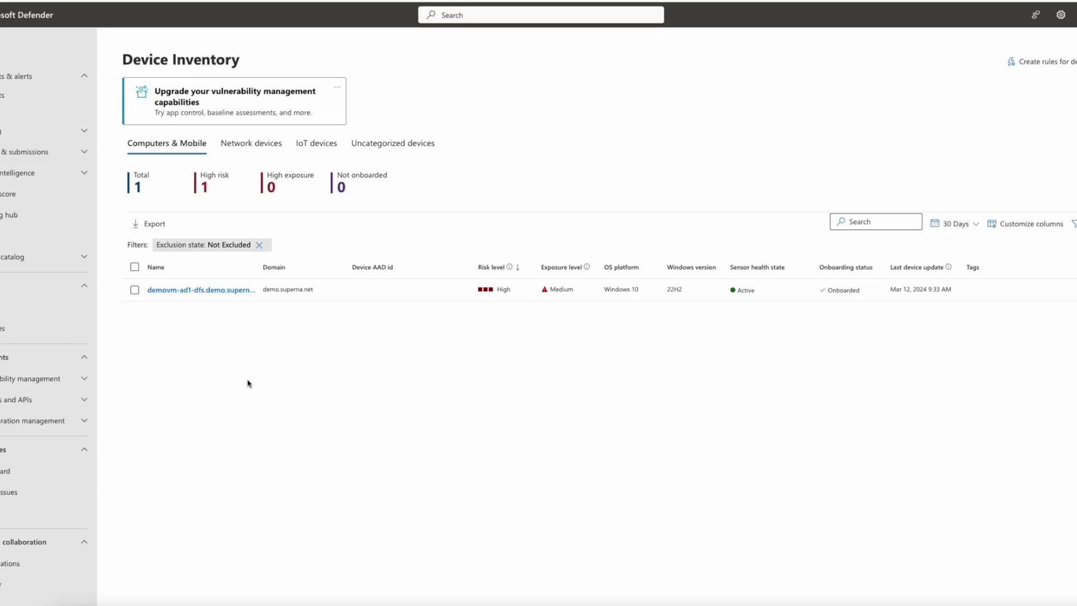
left_click(203, 291)
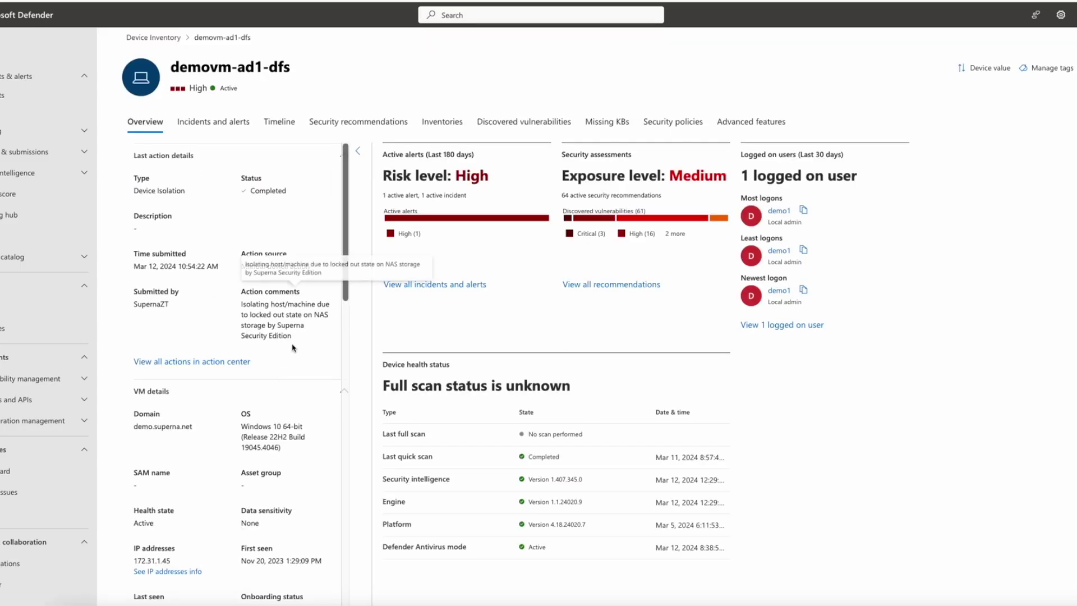
left_click_drag(136, 292, 313, 341)
left_click(318, 334)
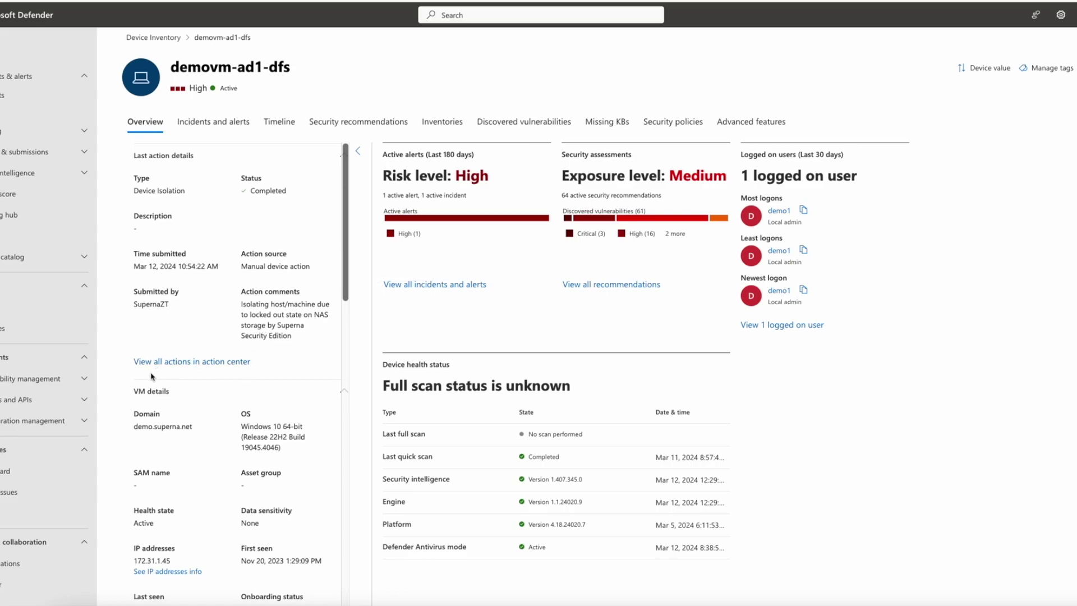
left_click(178, 362)
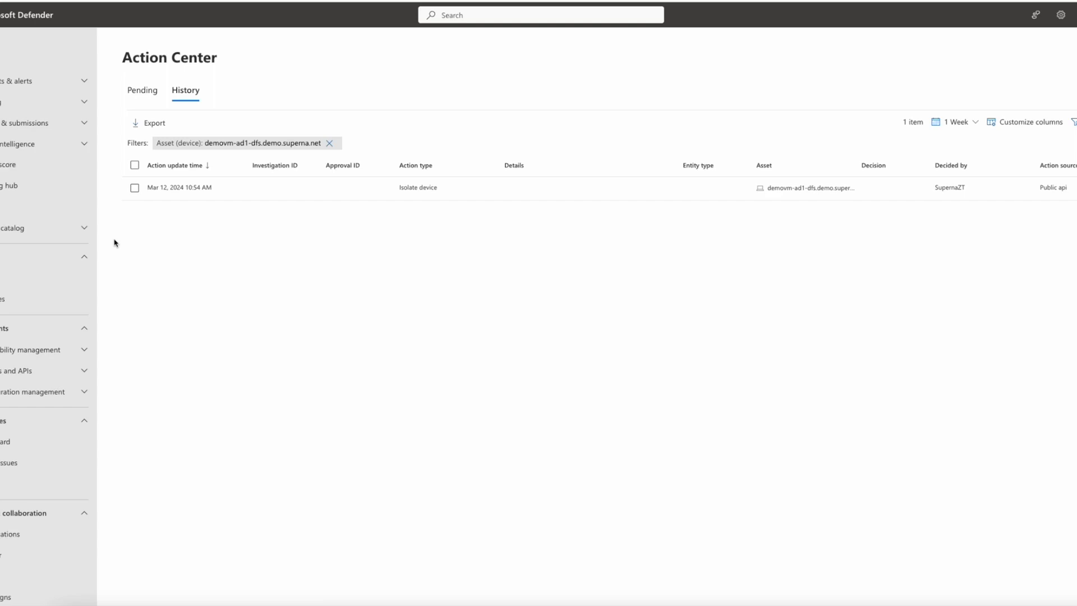
Step: Open the incident "Automated investigation started manually on one endpoint" and review its alerts, assets, investigations and attack story
left_click(40, 82)
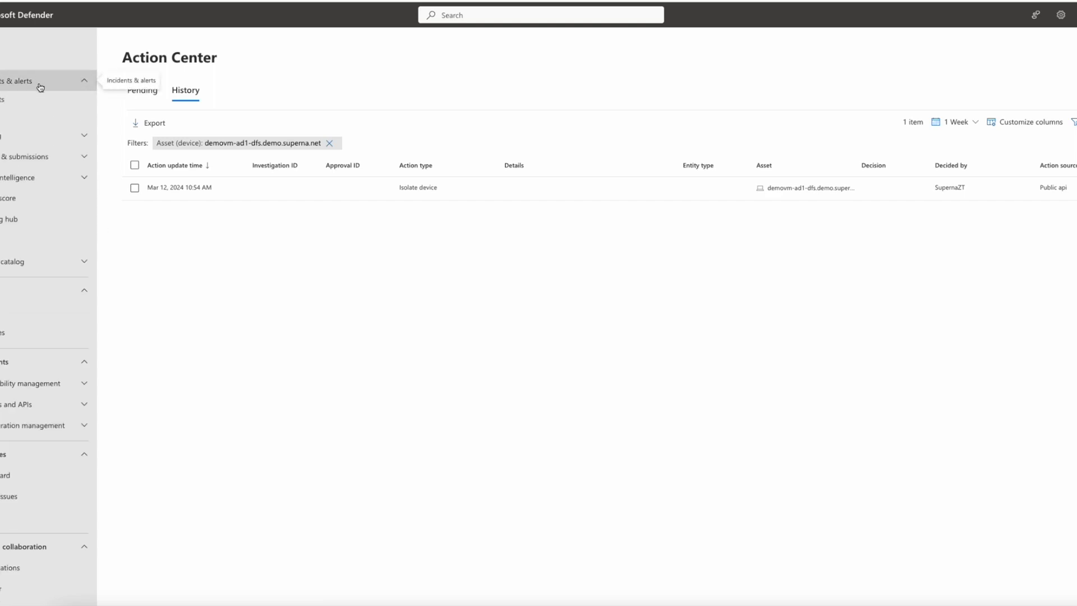
left_click(2, 102)
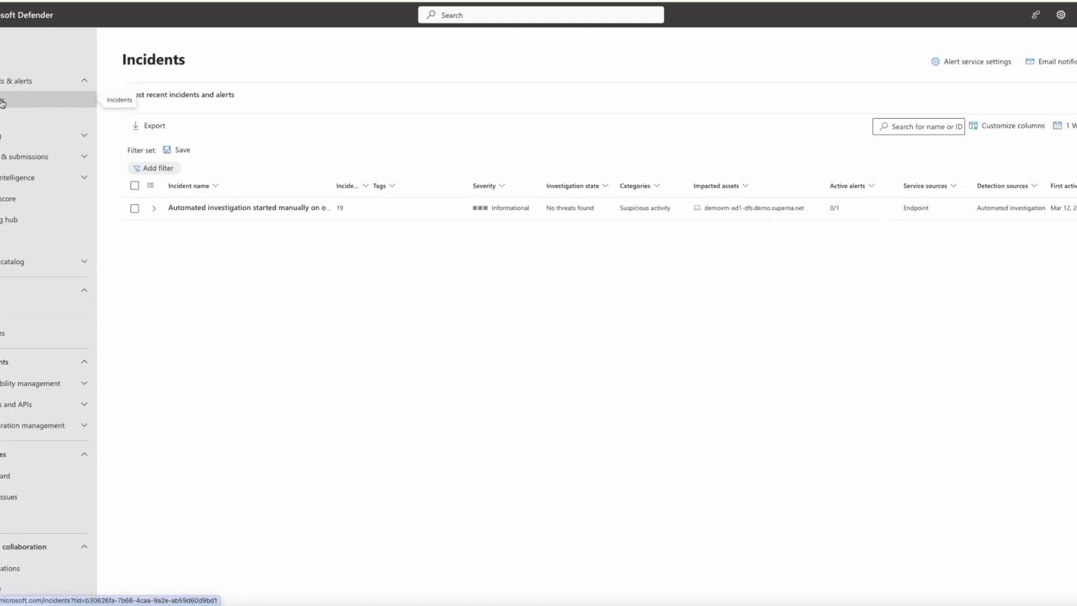
left_click(156, 210)
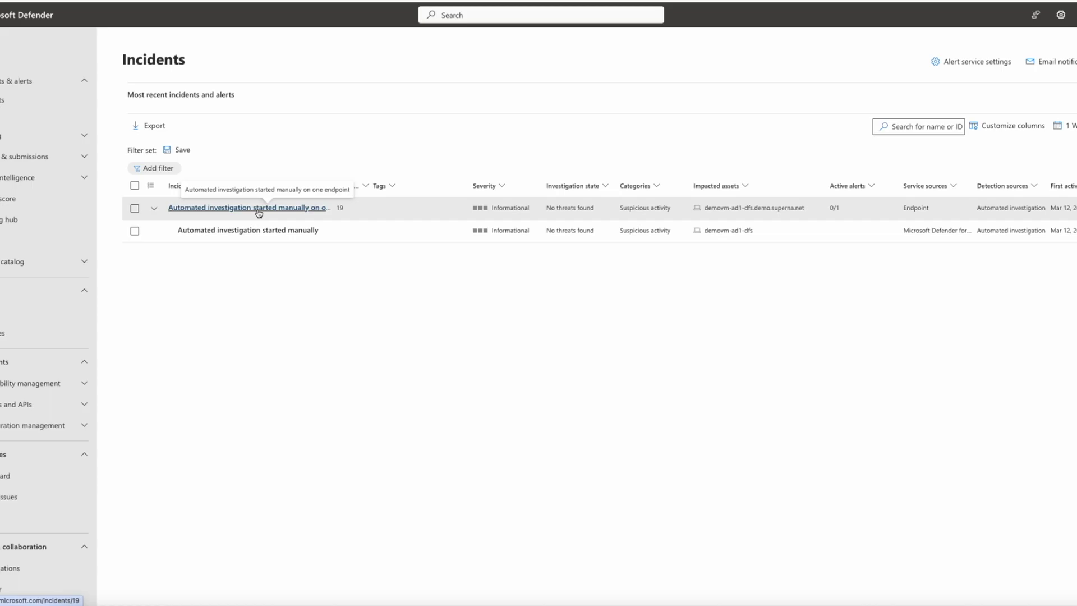
left_click(259, 208)
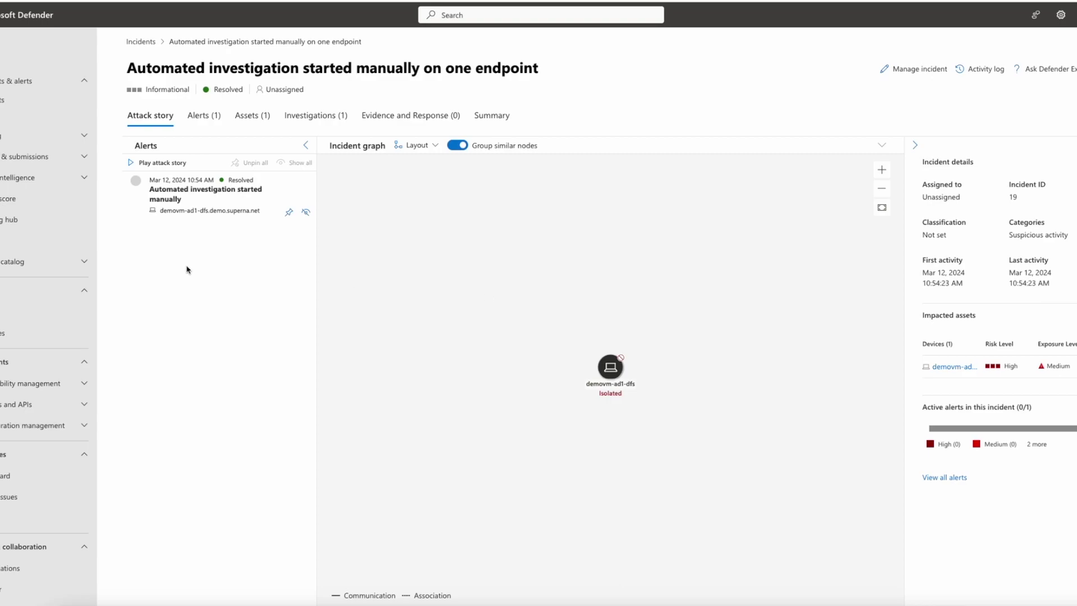
left_click(210, 122)
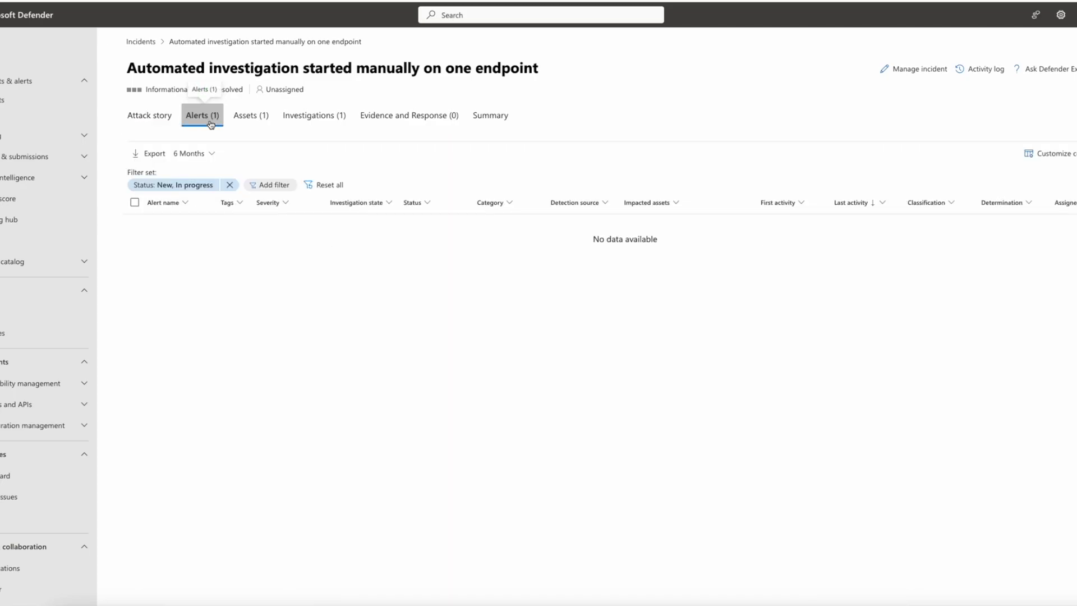
left_click(251, 117)
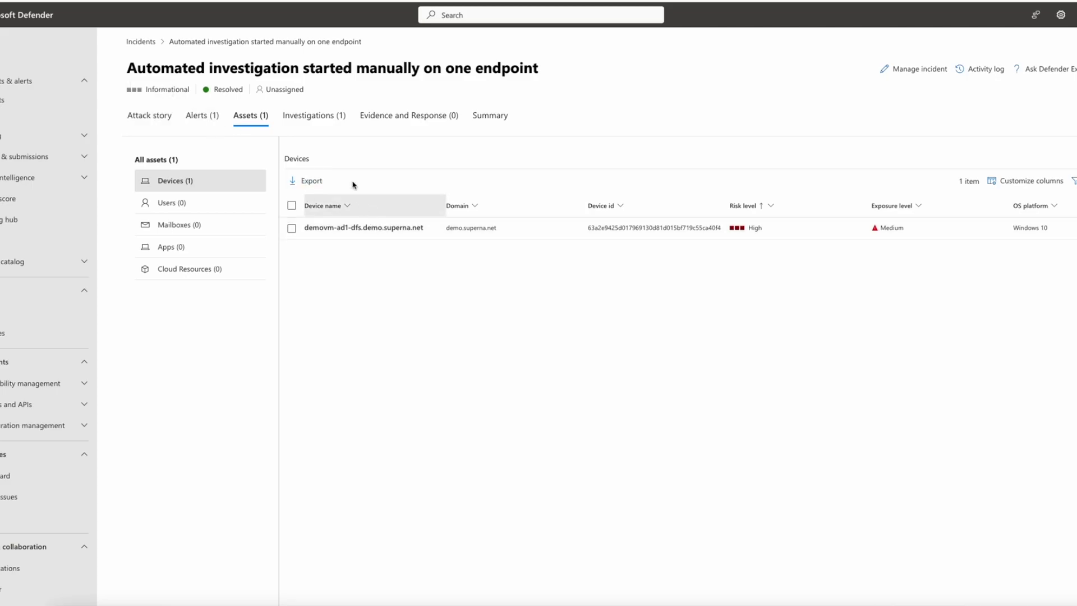
left_click(321, 119)
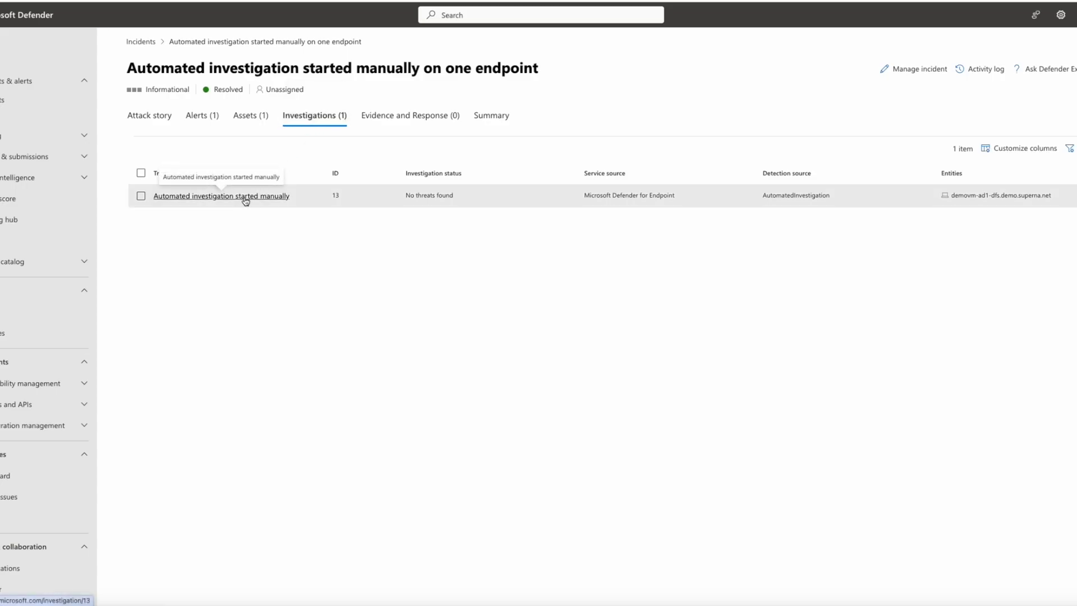
left_click(149, 116)
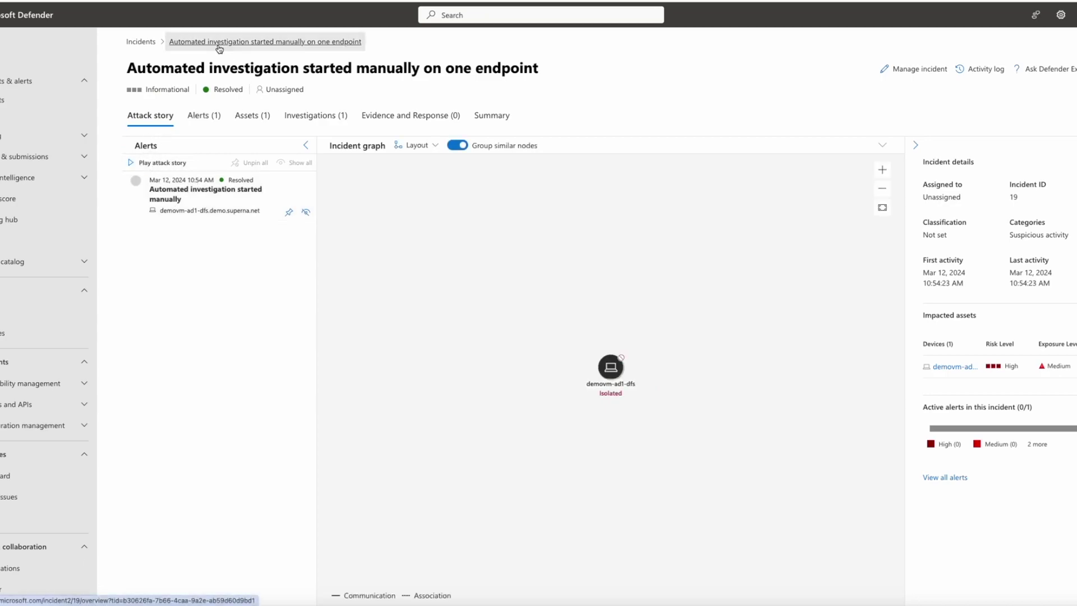
Step: Open the incident's alert "Automated investigation started manually" and examine its description, including the event state, user name and shares
left_click(141, 42)
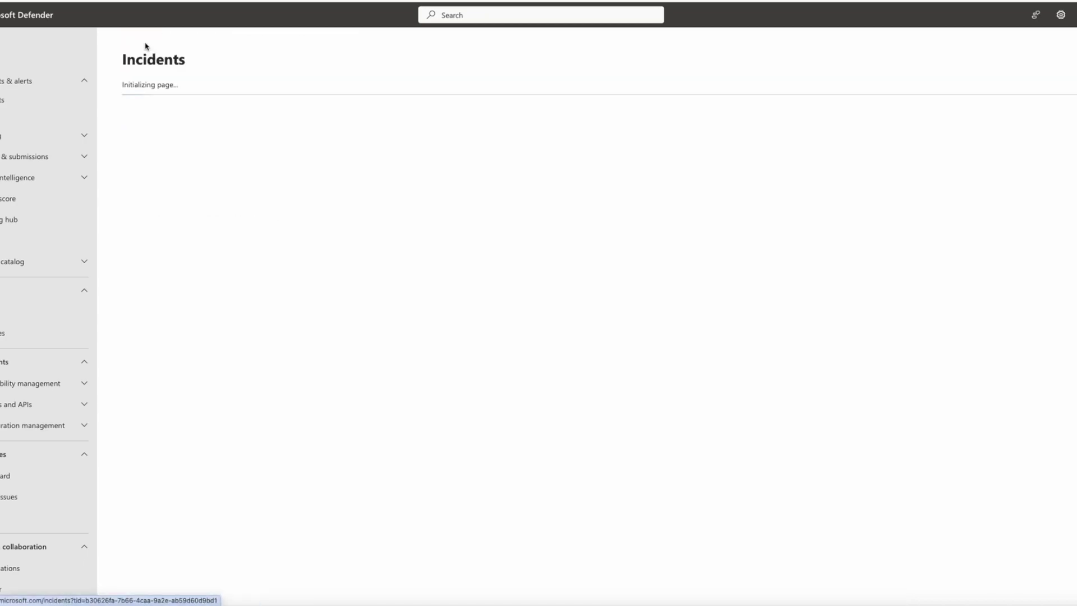
left_click(155, 211)
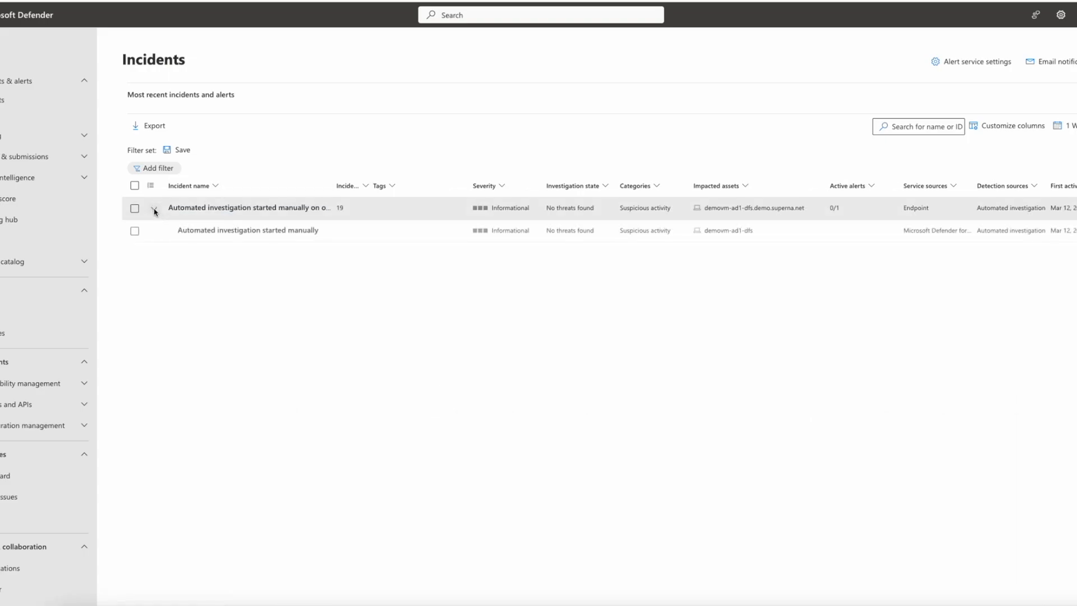
left_click(256, 234)
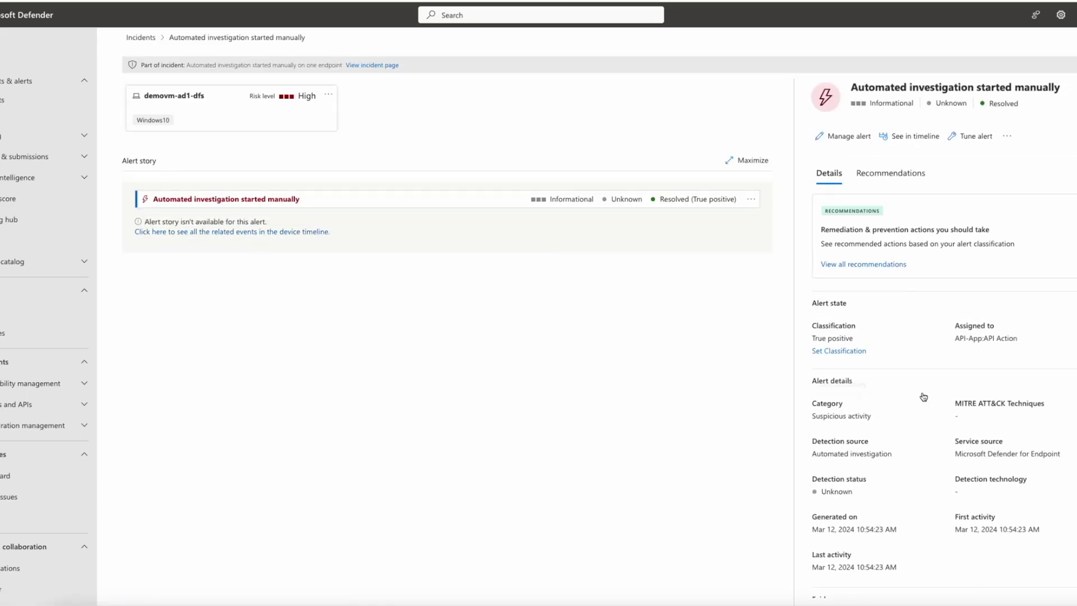
scroll(965, 388, "down", 3)
scroll(966, 385, "down", 3)
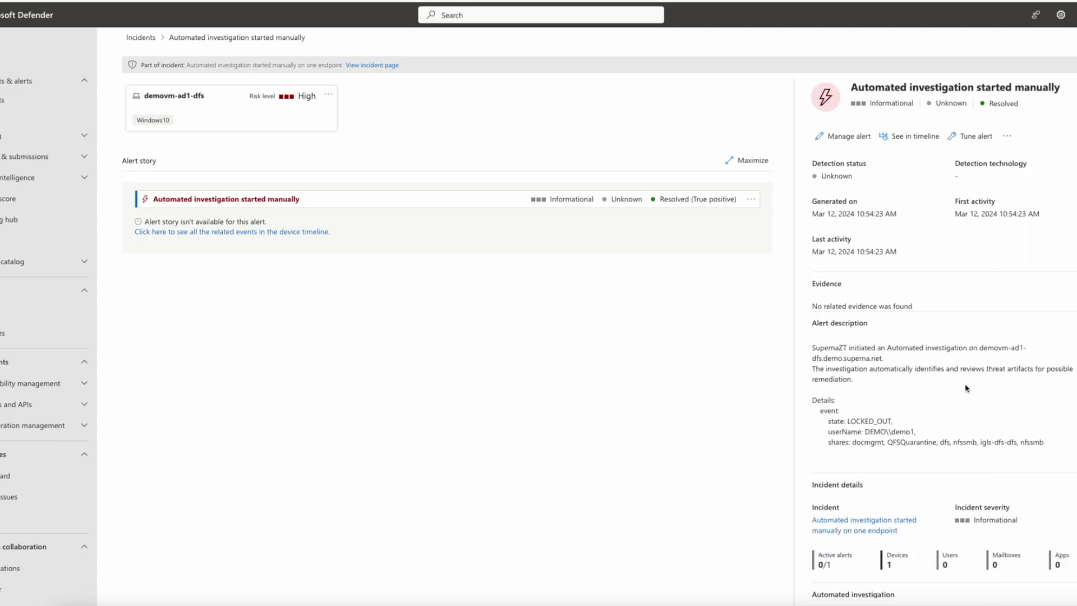
scroll(965, 388, "down", 1)
scroll(818, 310, "up", 1)
left_click_drag(813, 307, 907, 341)
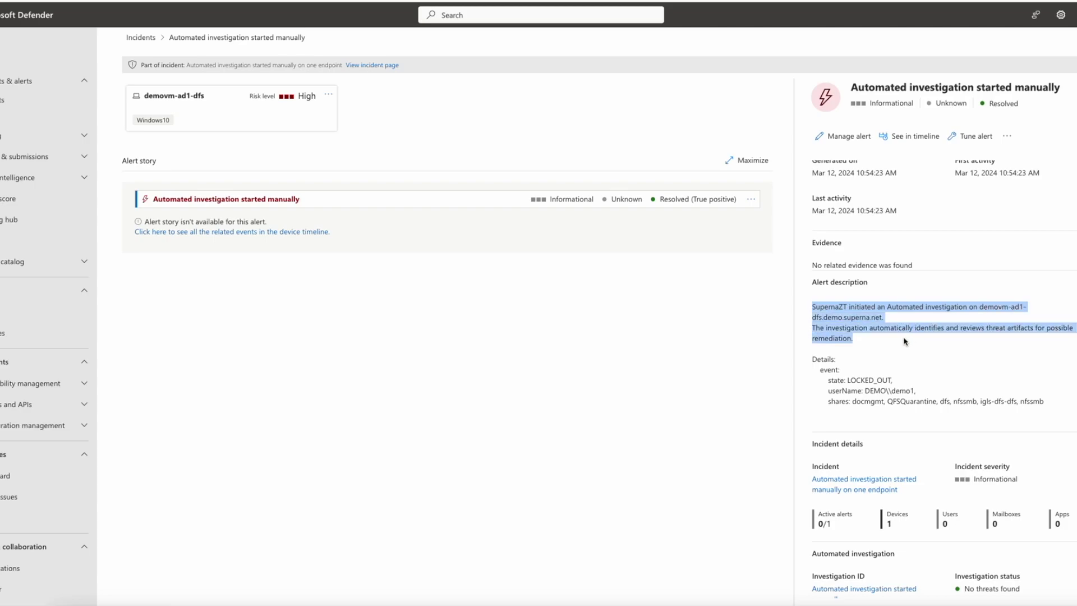
scroll(944, 360, "down", 2)
left_click_drag(849, 302, 915, 312)
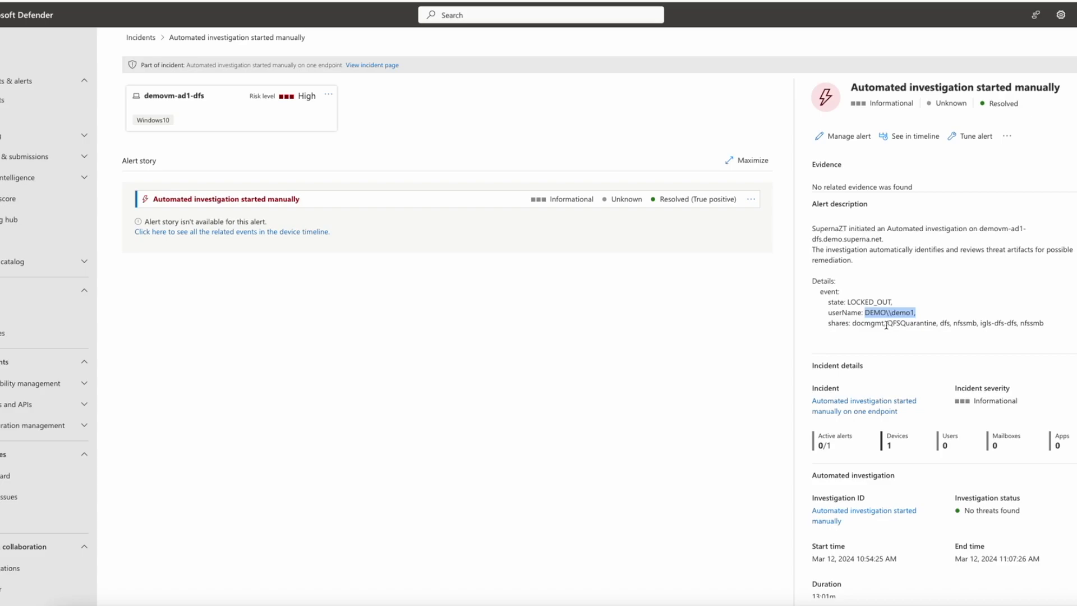
left_click_drag(850, 324, 1055, 324)
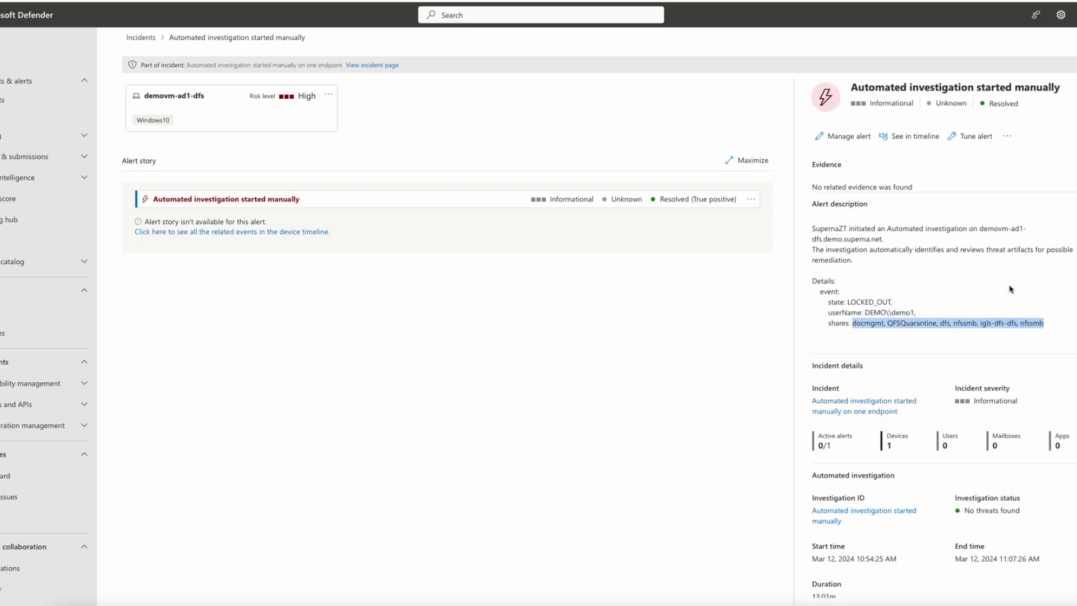
Step: Review the alert's incident details, automated investigation, impacted assets, and comments and history
scroll(1010, 288, "down", 3)
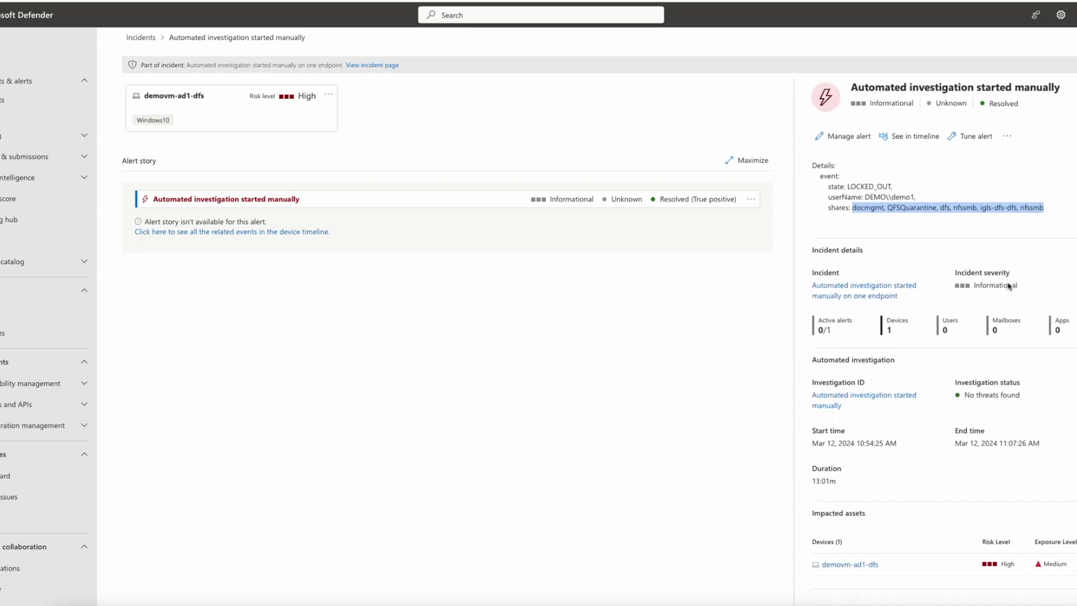
scroll(1009, 286, "down", 5)
scroll(1008, 287, "down", 2)
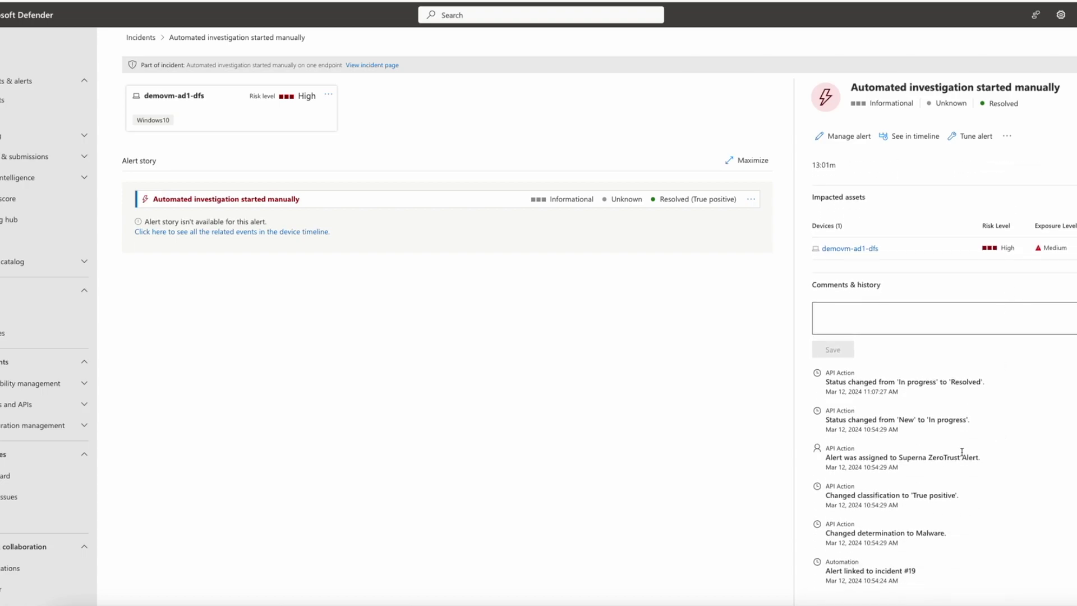
scroll(965, 425, "up", 1)
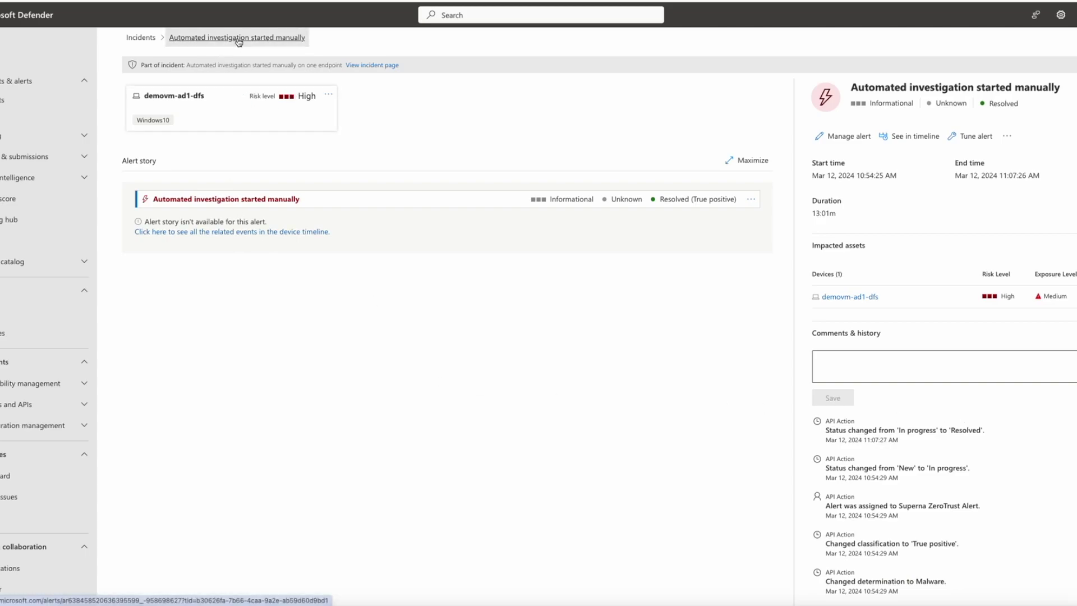
Step: Release demovm-ad1-dfs from isolation through the incident page's graph, giving the comment "device is clean"
left_click(373, 66)
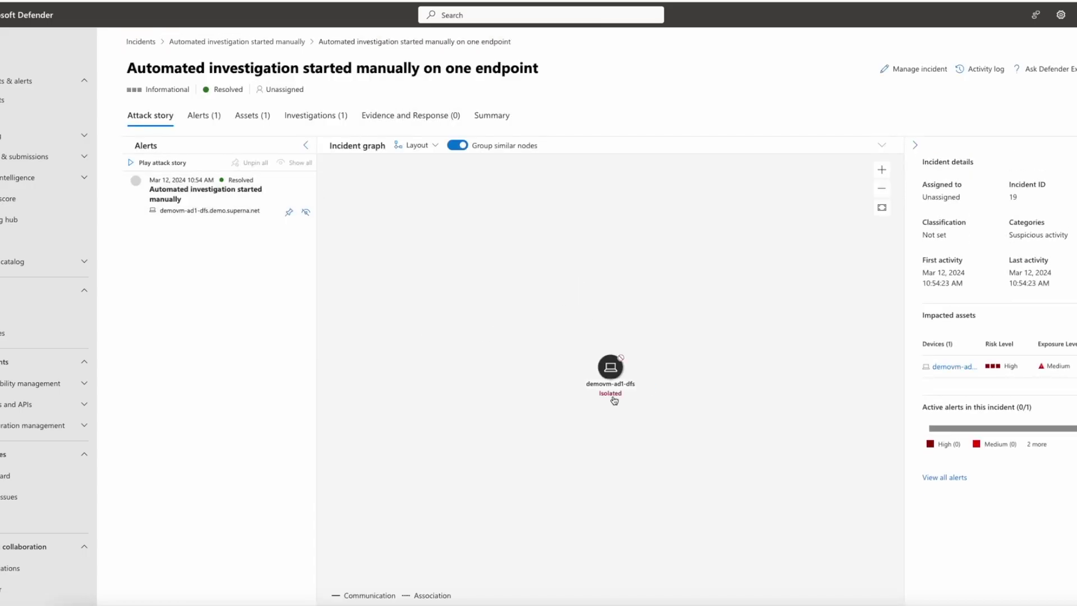
left_click(612, 385)
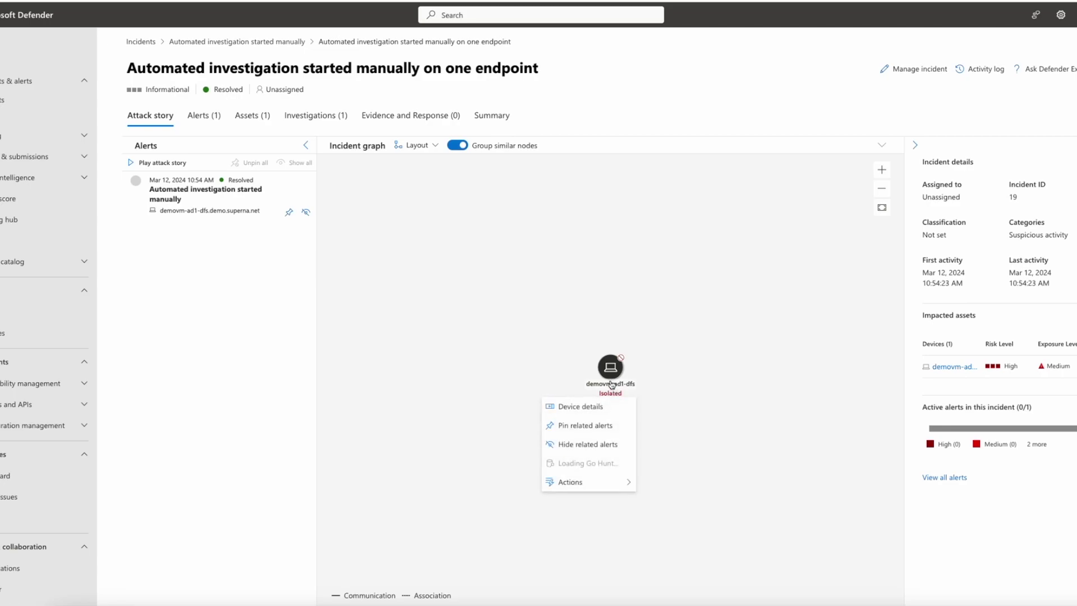
mouse_move(581, 482)
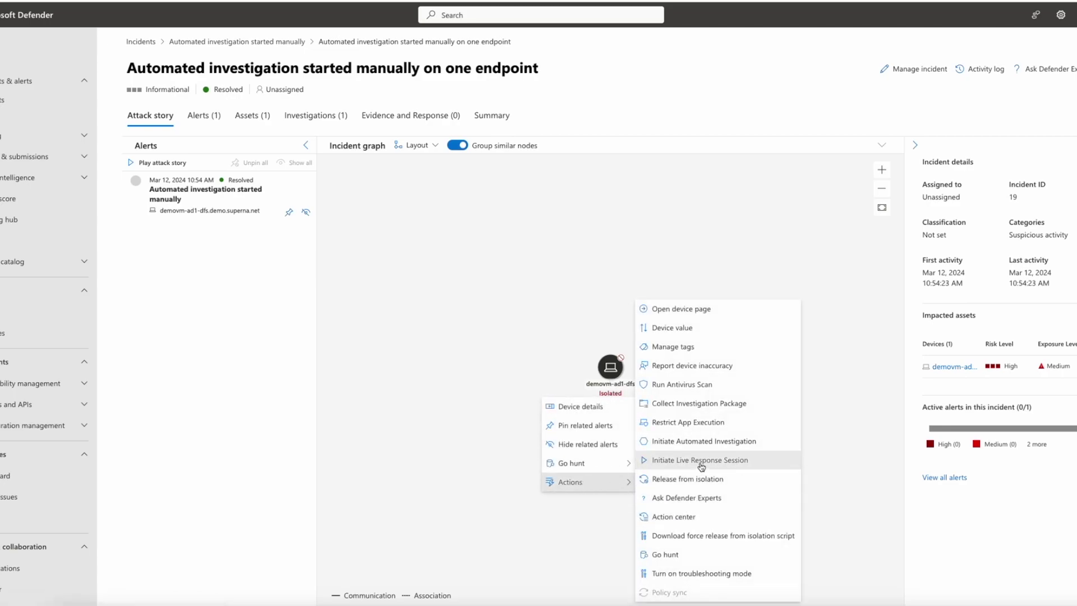
left_click(689, 481)
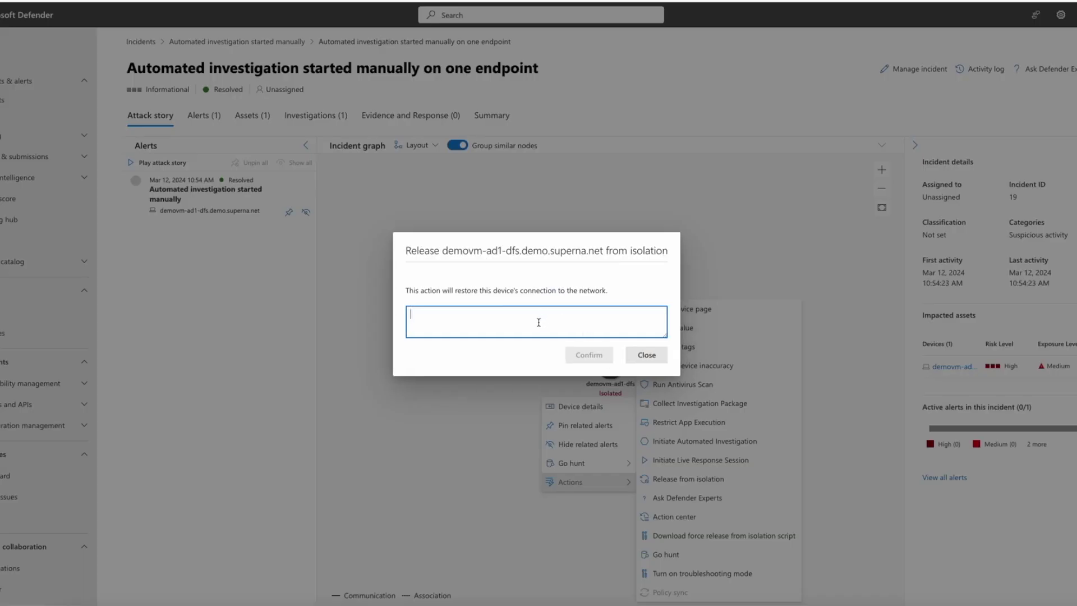
type("device is clea")
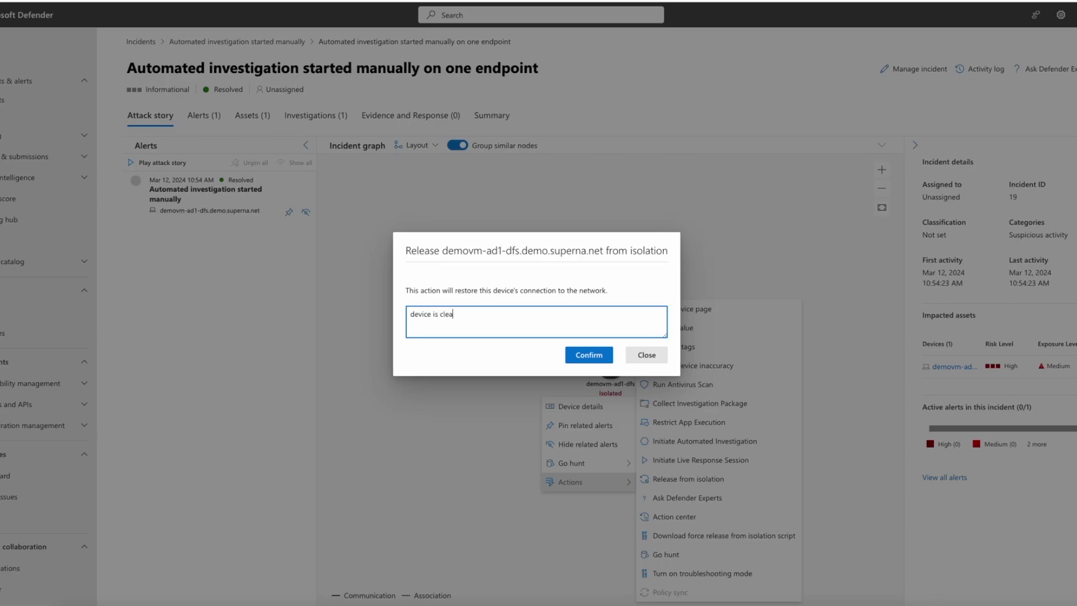
type("n")
left_click(589, 355)
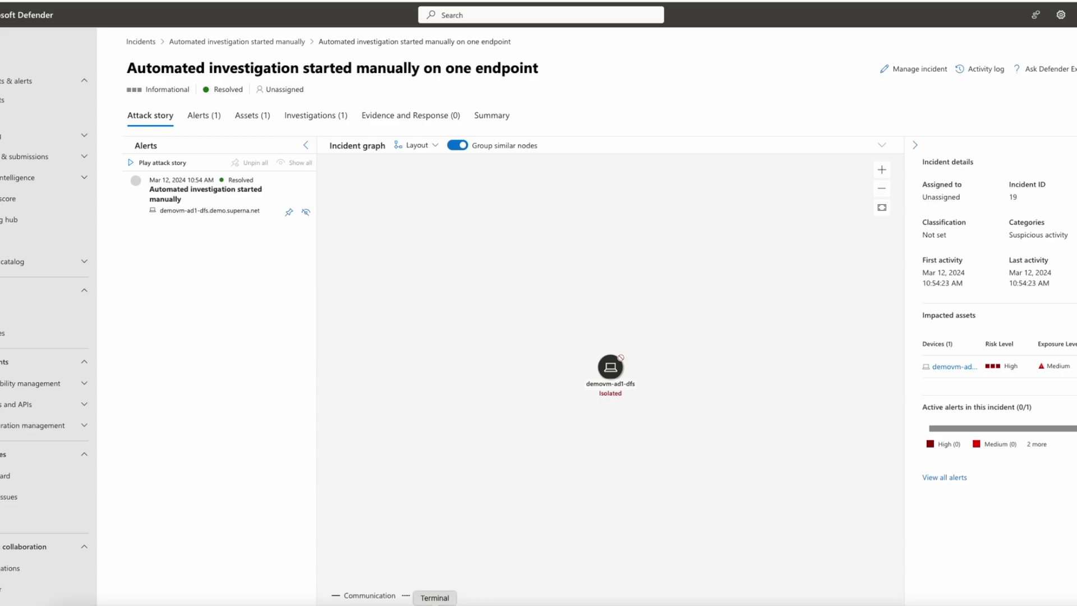
Step: Switch to Terminal and check the running ping to 172.31.1.45
left_click(435, 604)
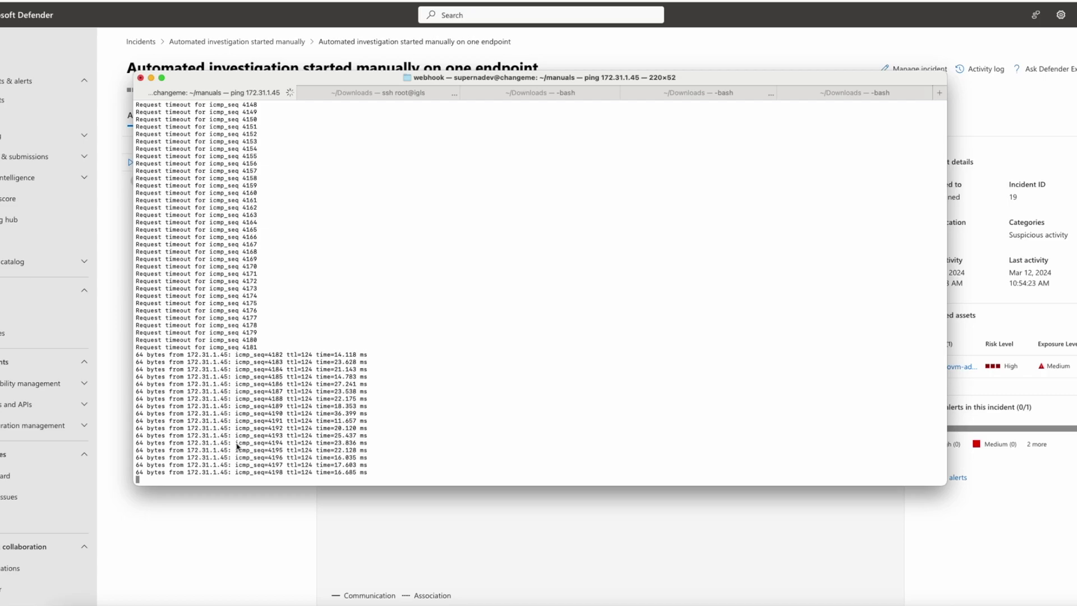
left_click(251, 512)
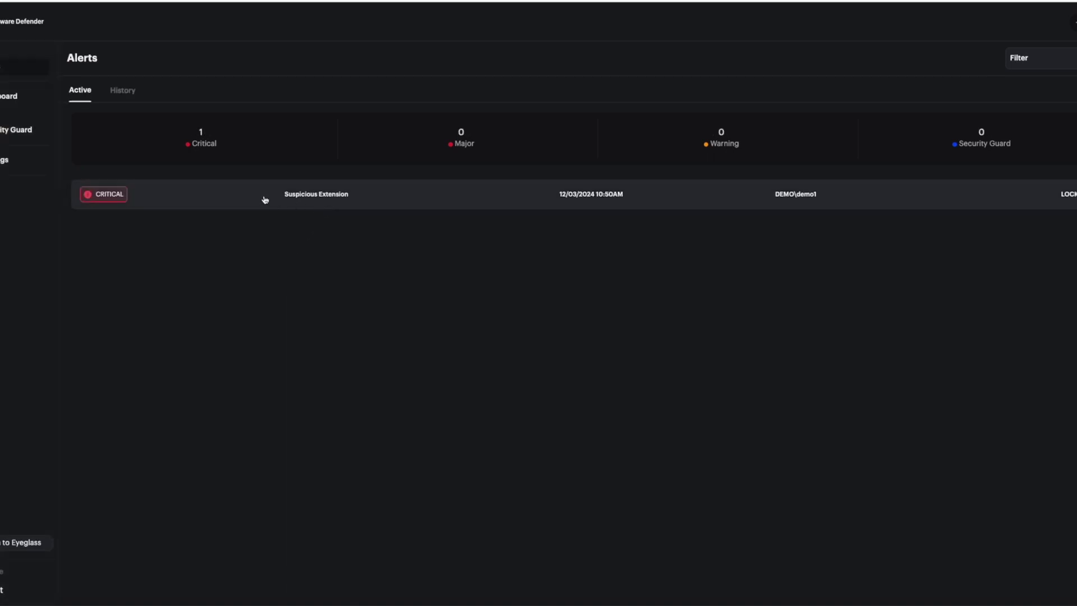
Step: Open the critical Suspicious Extension alert in Ransomware Defender and restore the locked-out user's access
left_click(267, 198)
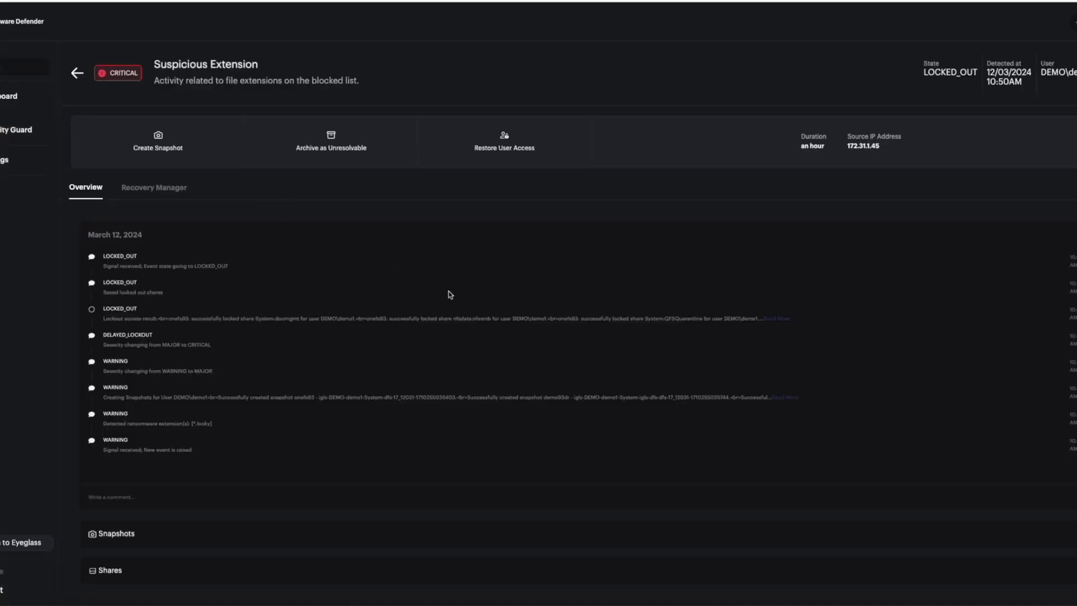
left_click(511, 149)
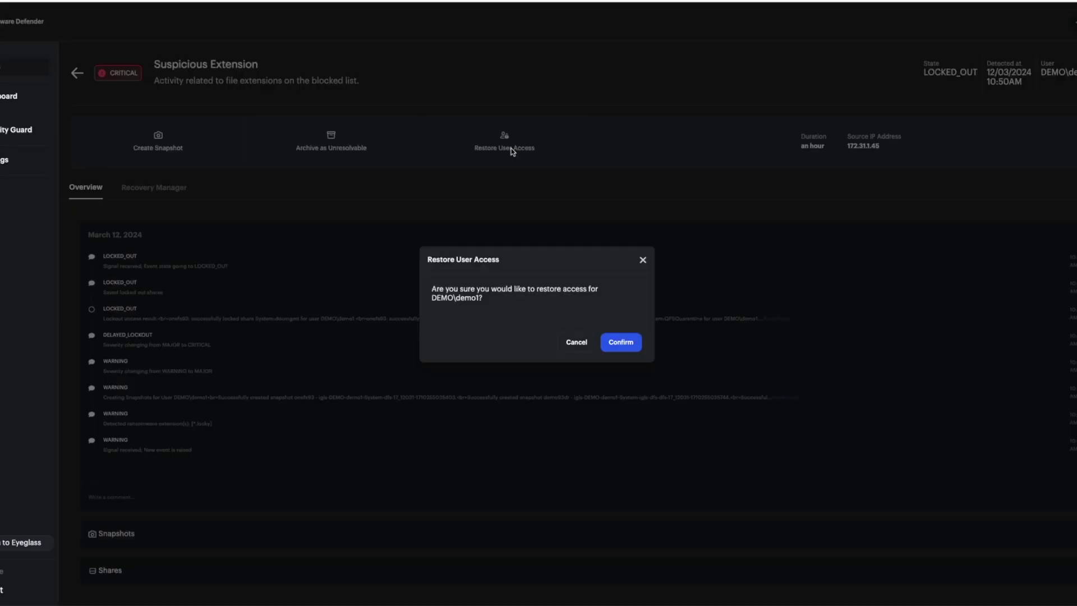
left_click(620, 343)
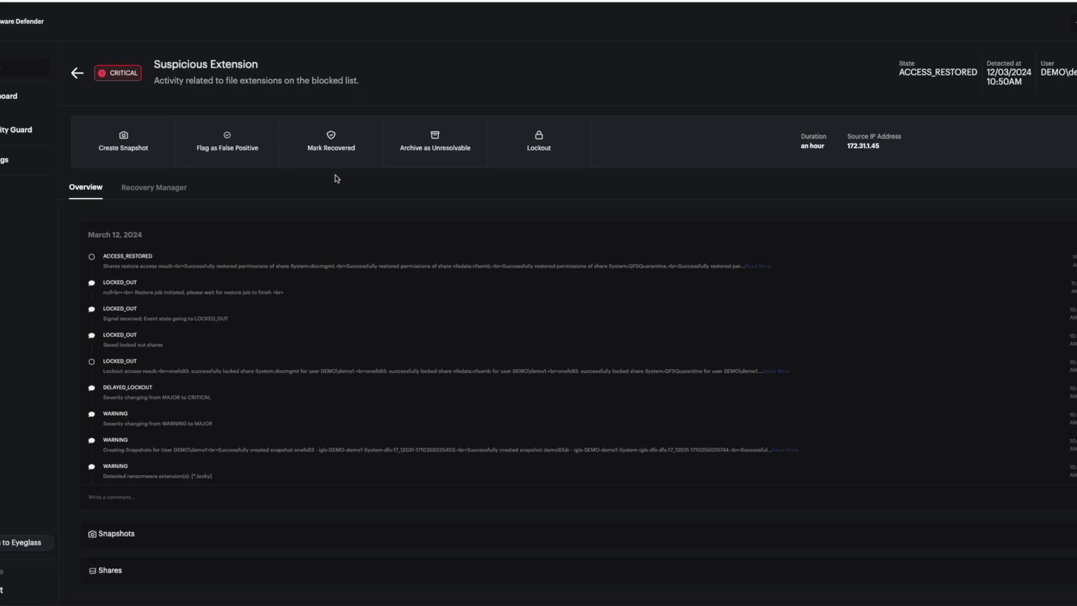
Step: Mark the Suspicious Extension alert as recovered and return to the list of active alerts
left_click(334, 141)
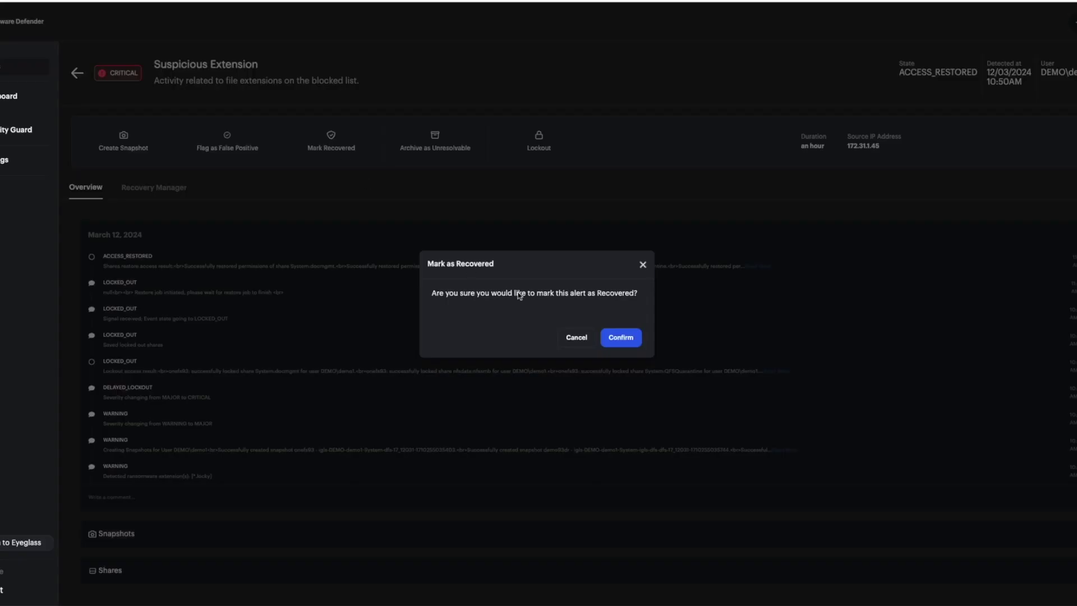
left_click(621, 337)
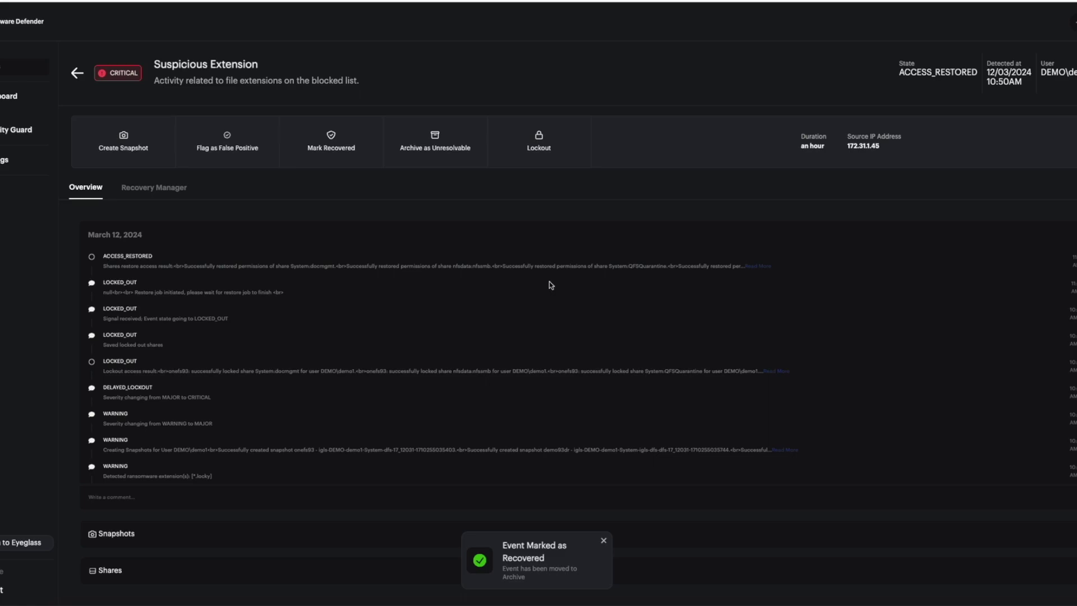
left_click(78, 74)
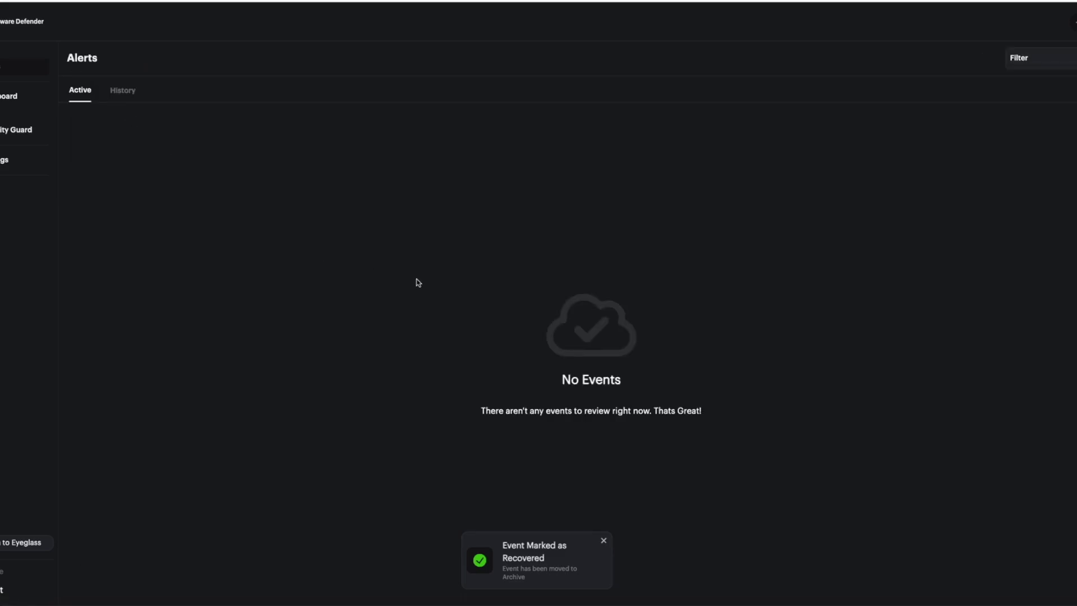